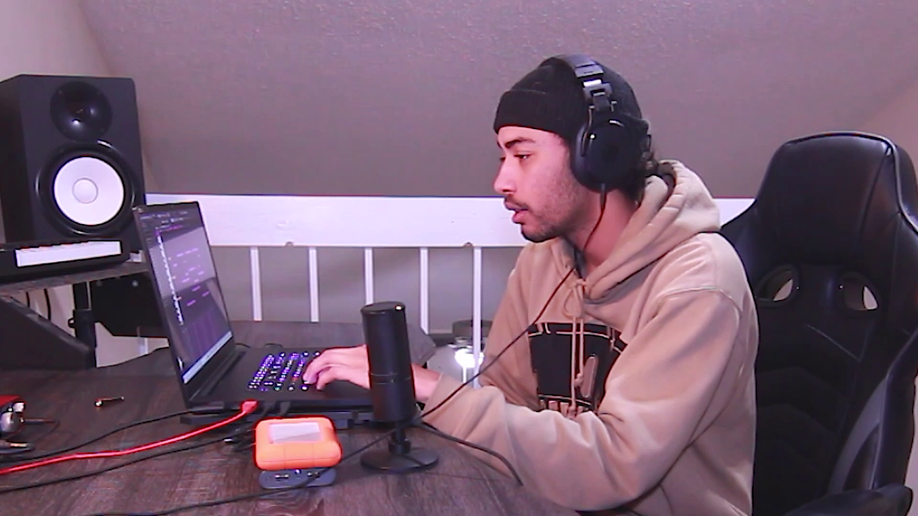
left_click_drag(125, 181, 220, 365)
left_click_drag(213, 188, 299, 193)
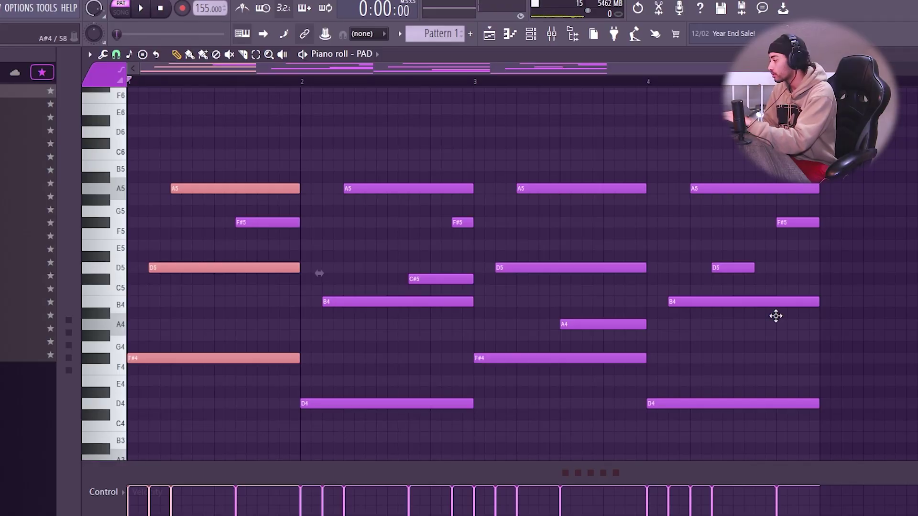
key("ctrl+a")
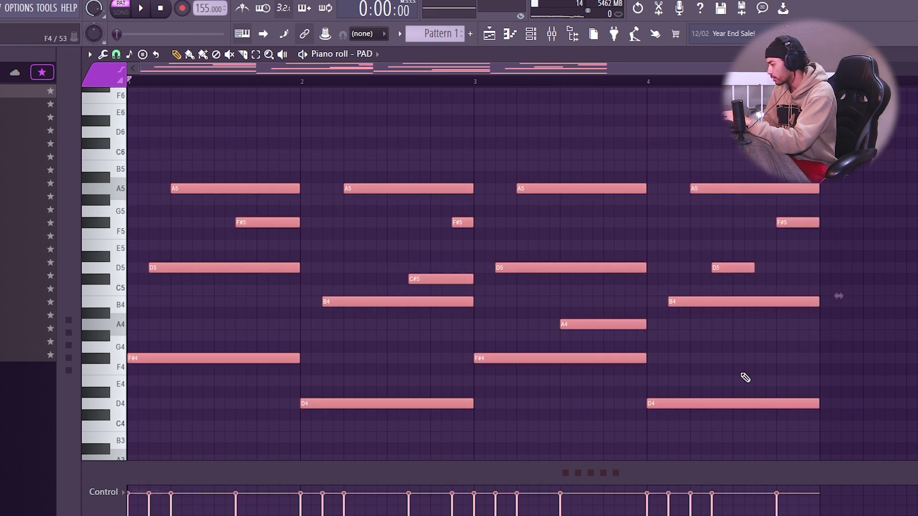
scroll(745, 378, "down", 3)
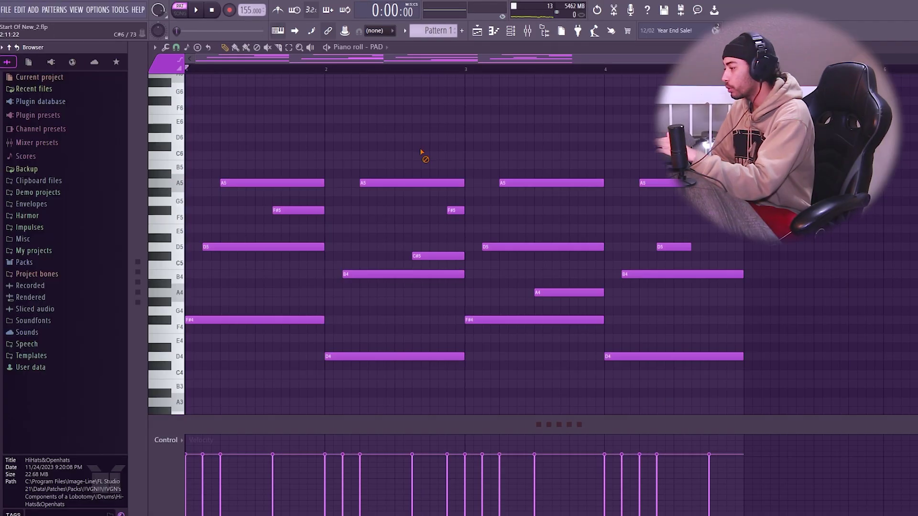
Place two A6 accent notes above the chord in bar 1, followed by F#6 and F6 notes in bar 2.
scroll(387, 157, "up", 5)
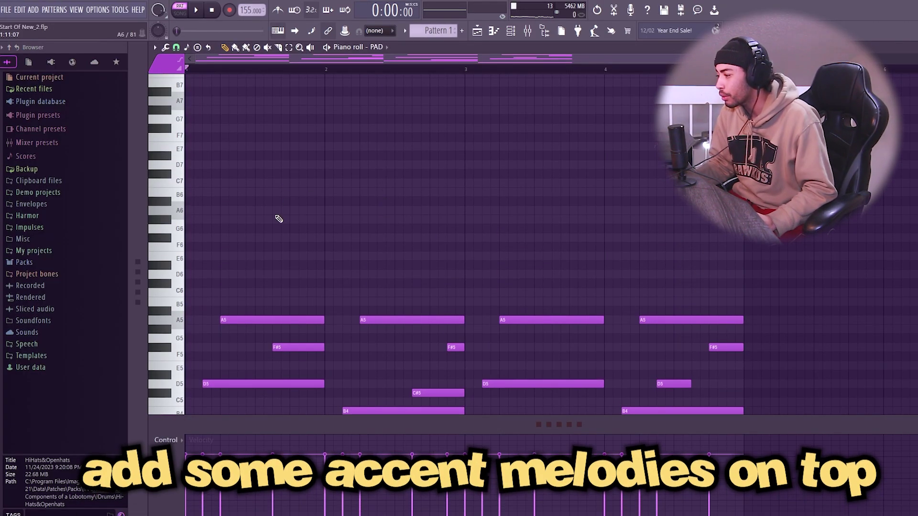
left_click(260, 219)
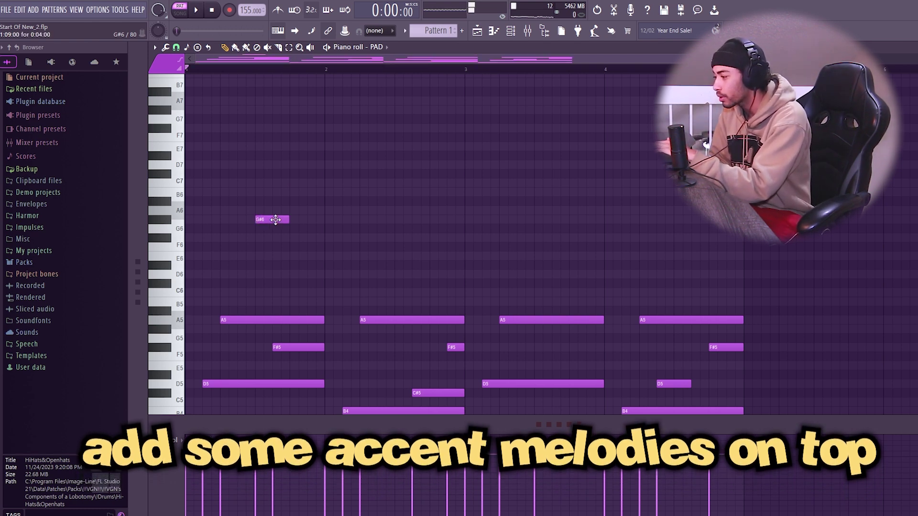
mouse_move(271, 218)
left_mouse_down()
mouse_move(268, 229)
mouse_move(236, 209)
mouse_move(282, 213)
mouse_move(274, 212)
left_mouse_up()
key("space")
key("space")
key("space")
key("space")
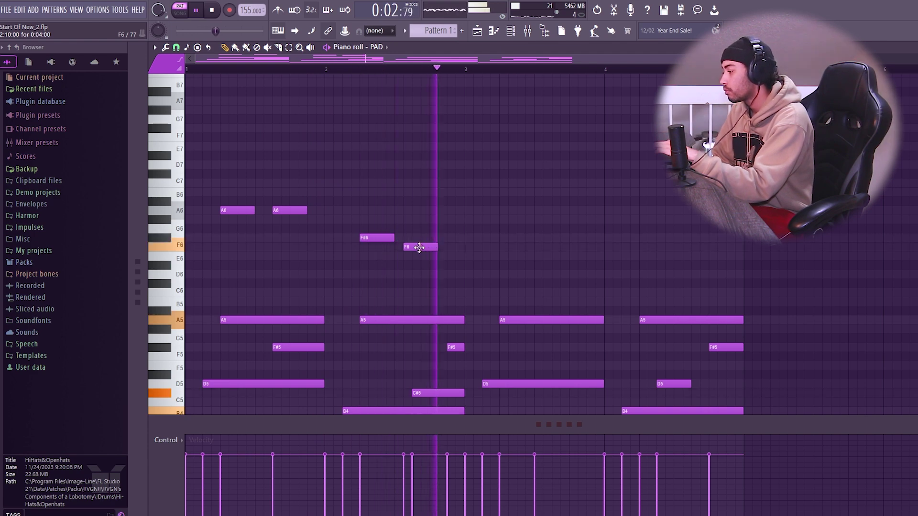
Lower the F6 in bar 2 to E6 directly after the F#6, and continue the melody with a short D6 and two C#6 notes.
left_click_drag(410, 247, 411, 256)
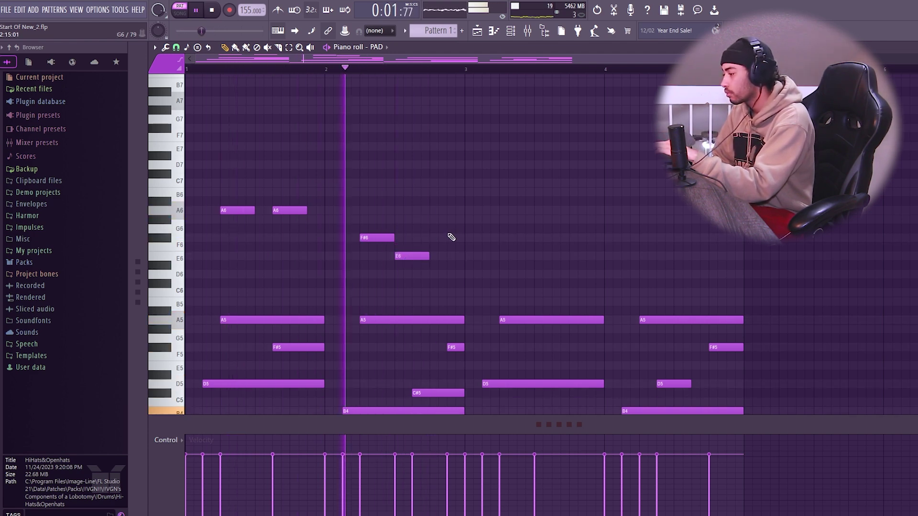
key("space")
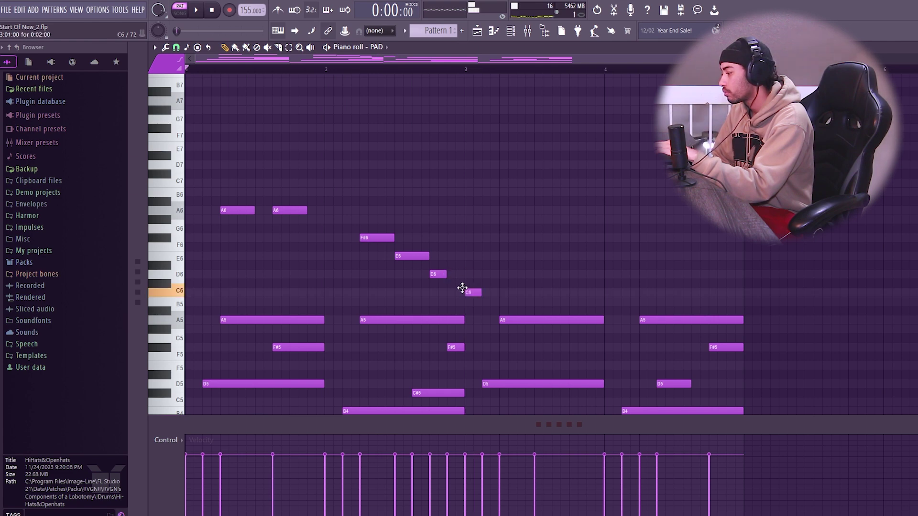
left_click_drag(481, 284, 519, 284)
left_click(526, 284)
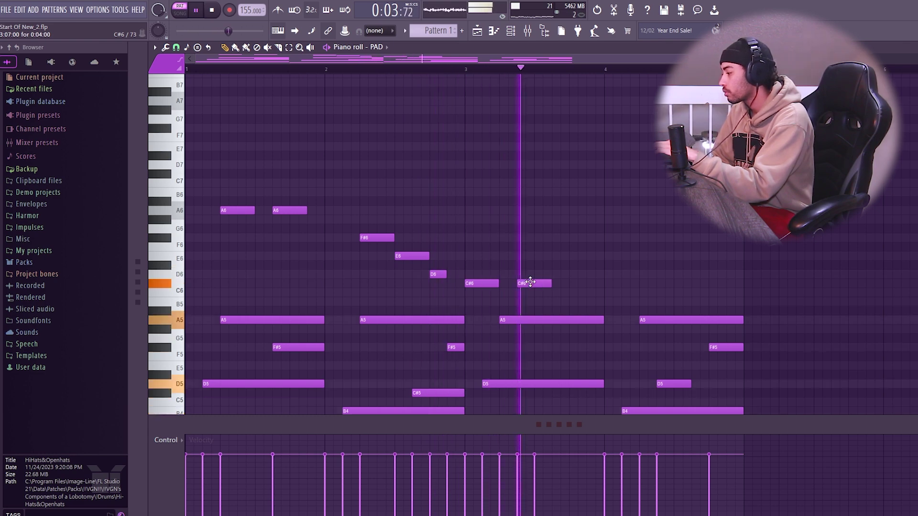
Try F6 and D6 accents in bar 4 during playback, and settle on a single D6 at the end of bar 3.
key("space")
key("space")
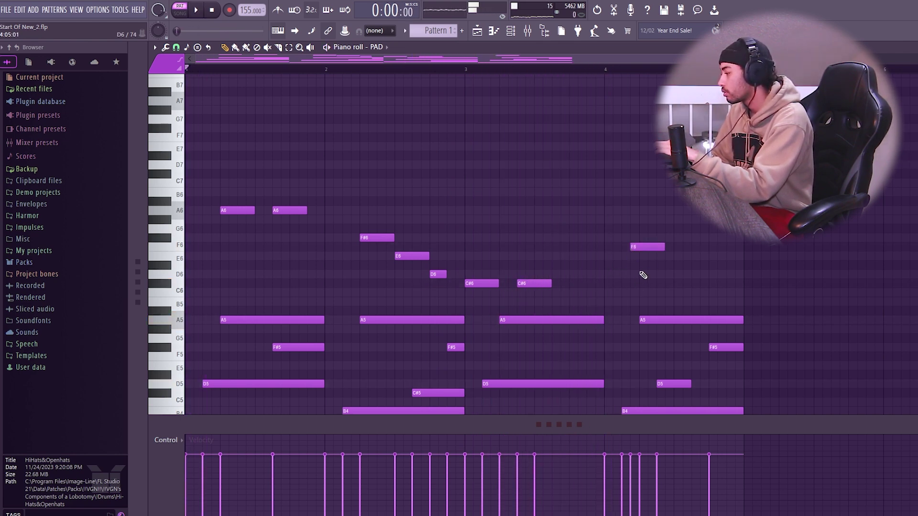
key("space")
right_click(648, 248)
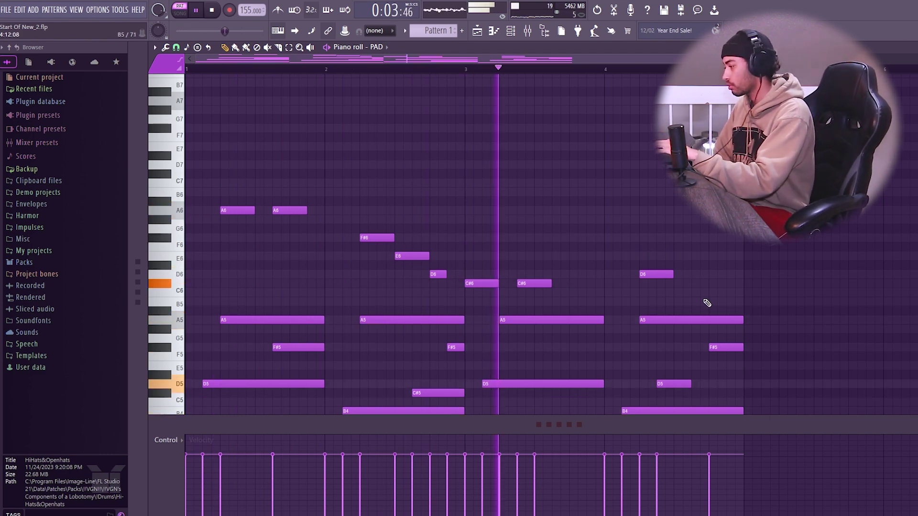
key("space")
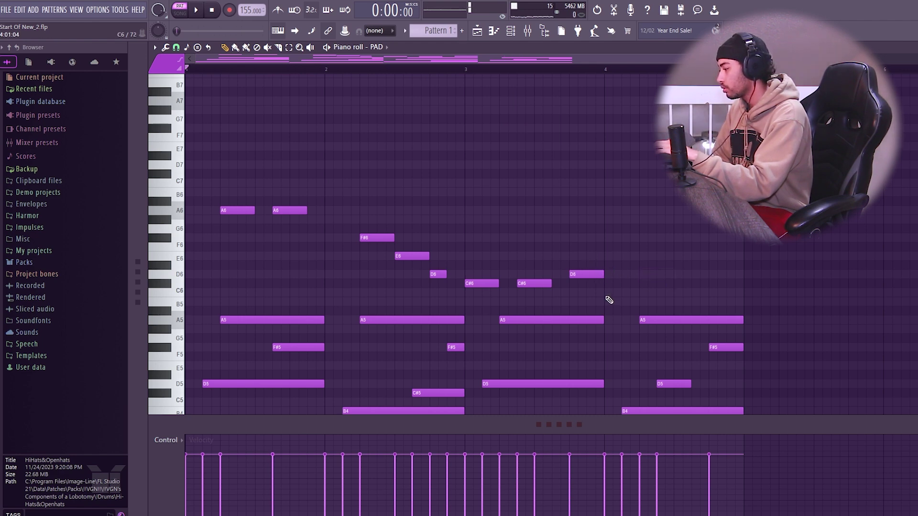
Copy the descending F#6, E6, D6, C#6 phrase to the upper register of bar 4.
left_click_drag(506, 298, 616, 232)
key("space")
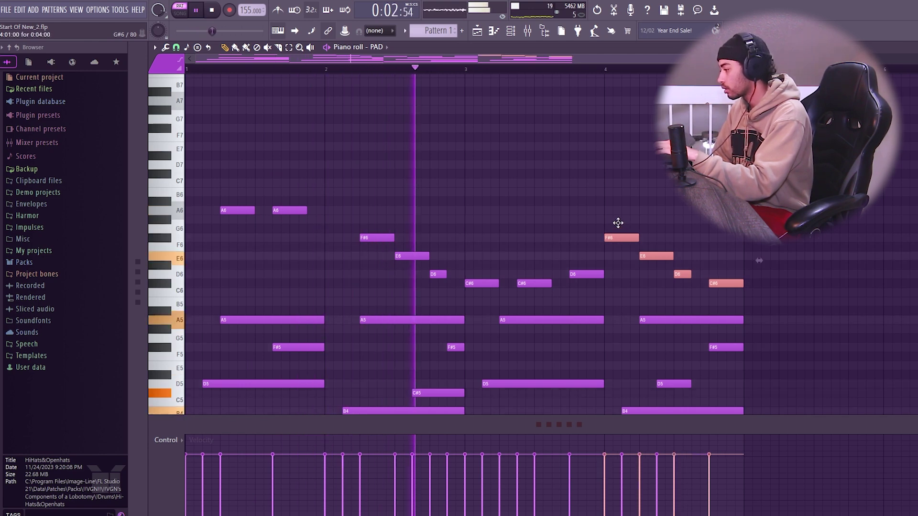
right_click(620, 223)
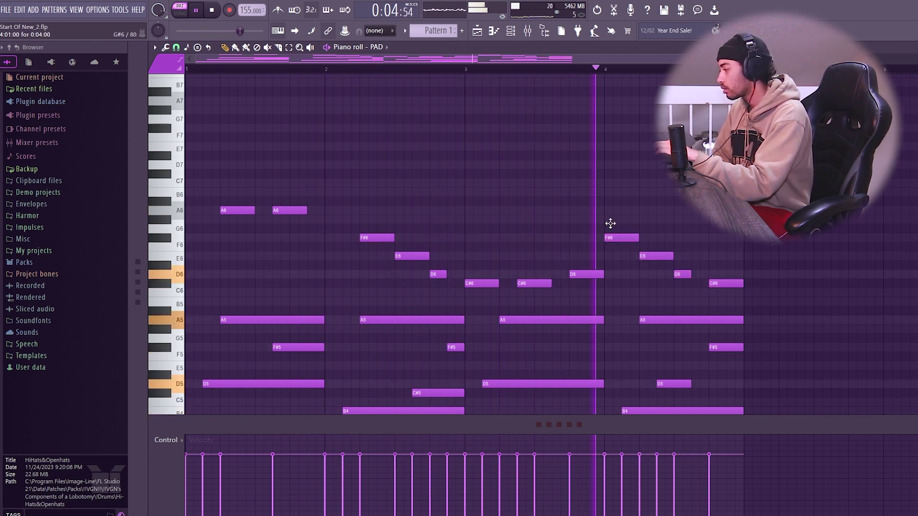
Shift the bar 4 accent phrase one beat later and move its final C#6 to the start of bar 1.
left_click_drag(610, 223, 744, 303)
left_click_drag(618, 234, 650, 231)
right_click(651, 227)
left_click_drag(752, 282, 199, 292)
right_click(758, 282)
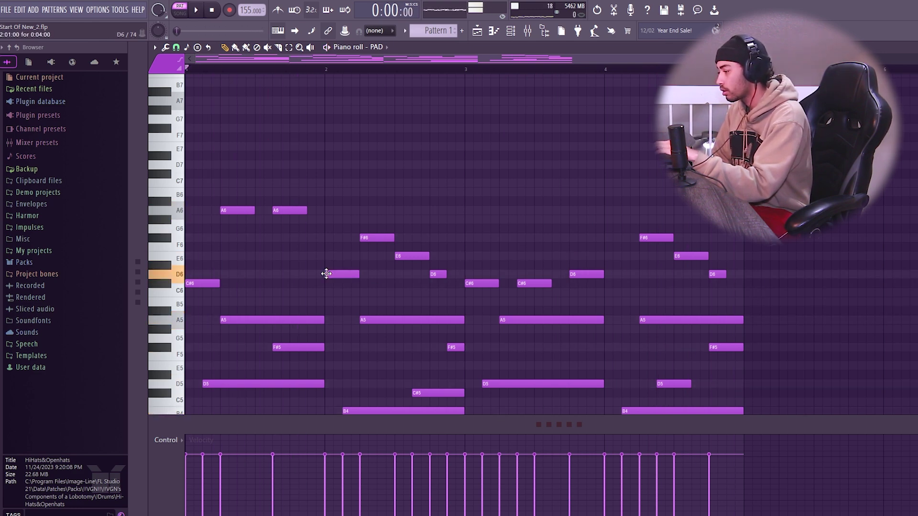
Play back the pattern to check the accent melody against the chords.
key("space")
left_click_drag(346, 261, 201, 288)
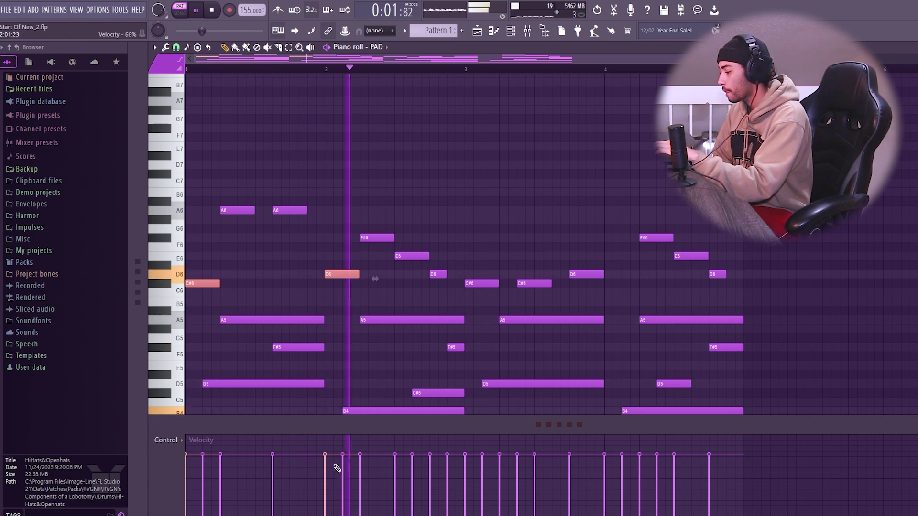
scroll(401, 267, "down", 3)
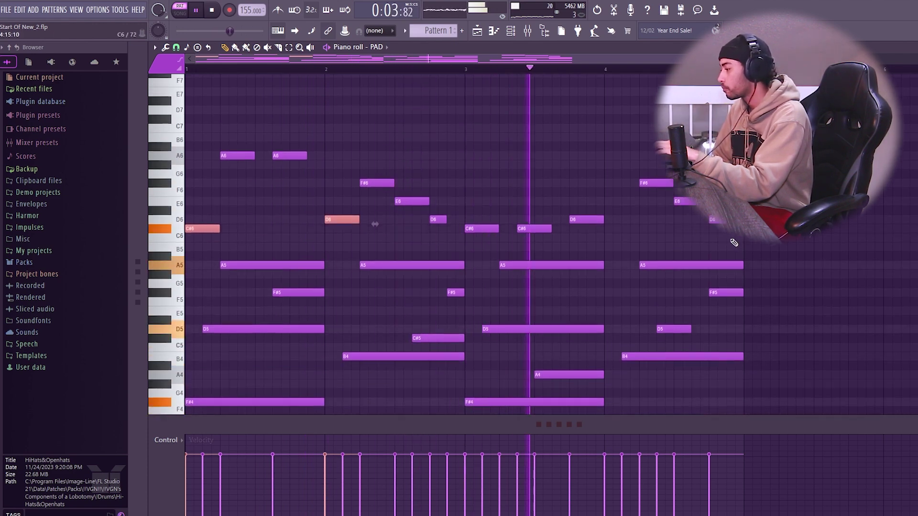
scroll(731, 242, "down", 6)
left_click(757, 183, "ctrl")
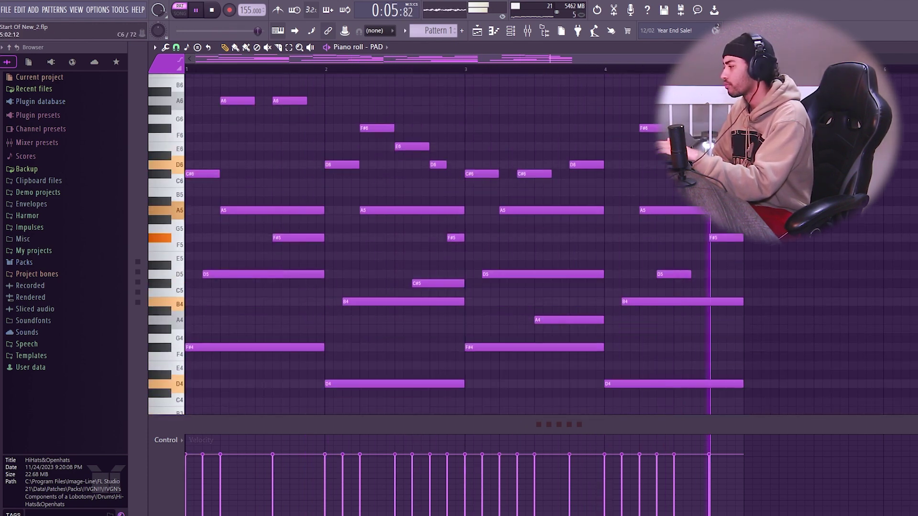
Add short accents that end with the notes below them: B6 above the first A6 in bar 1 and G6 above the F#6 in bar 2.
scroll(420, 215, "up", 6)
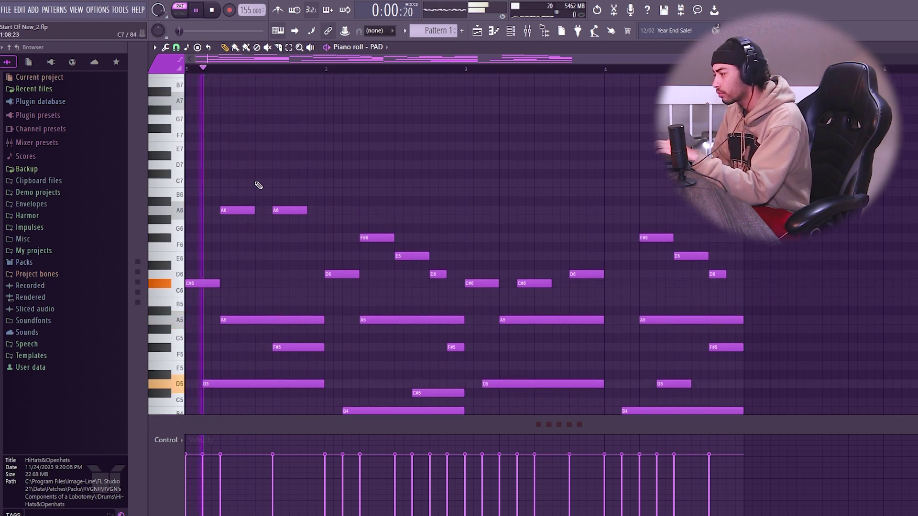
left_click(260, 183)
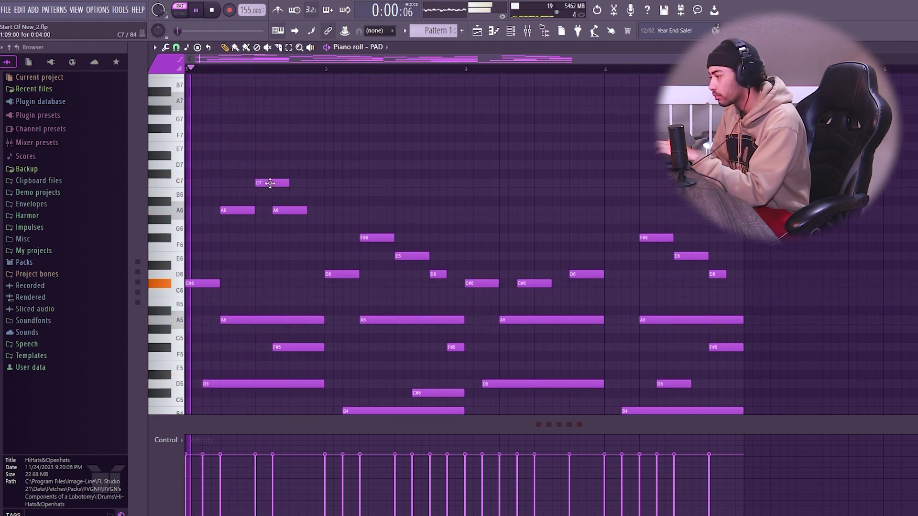
left_click_drag(270, 183, 255, 192)
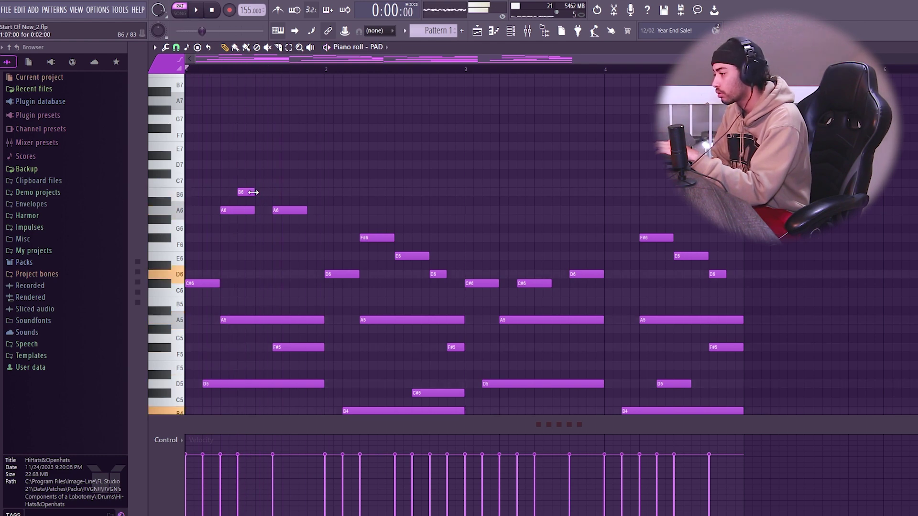
left_click_drag(268, 189, 254, 178)
left_click(237, 477)
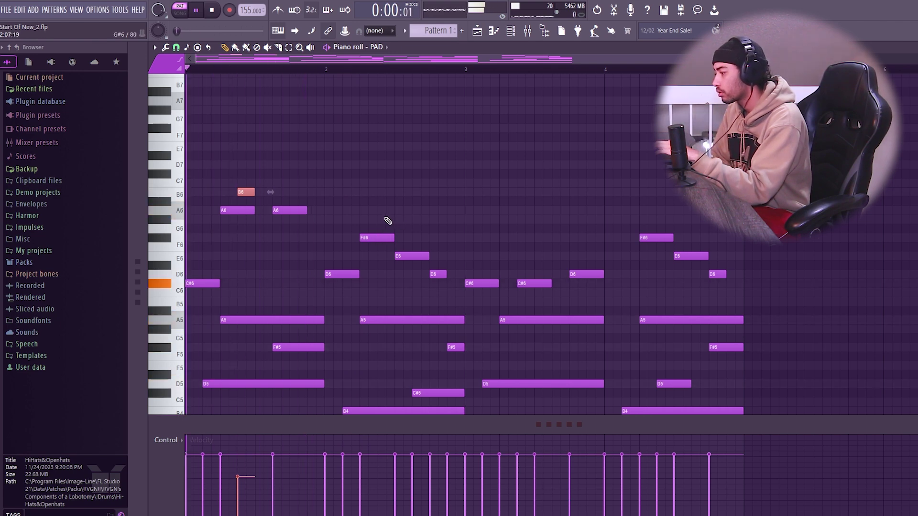
left_click(245, 454)
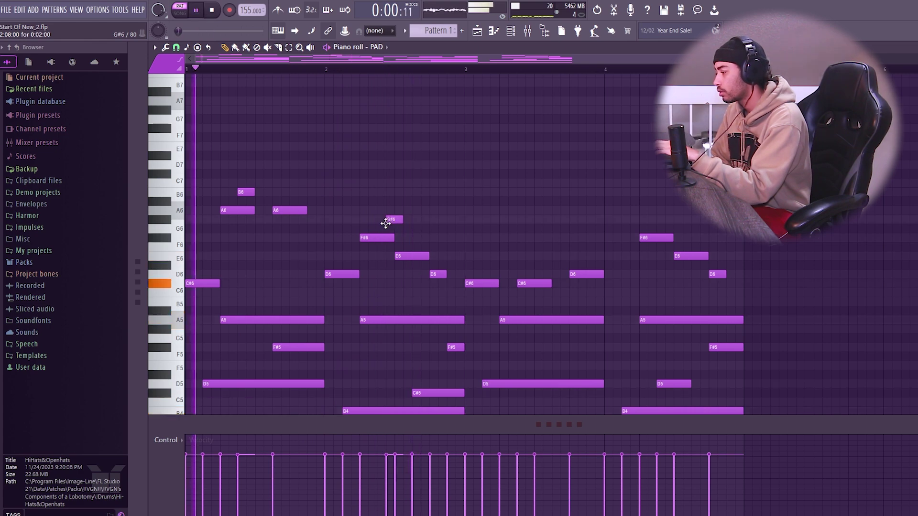
left_click(379, 229)
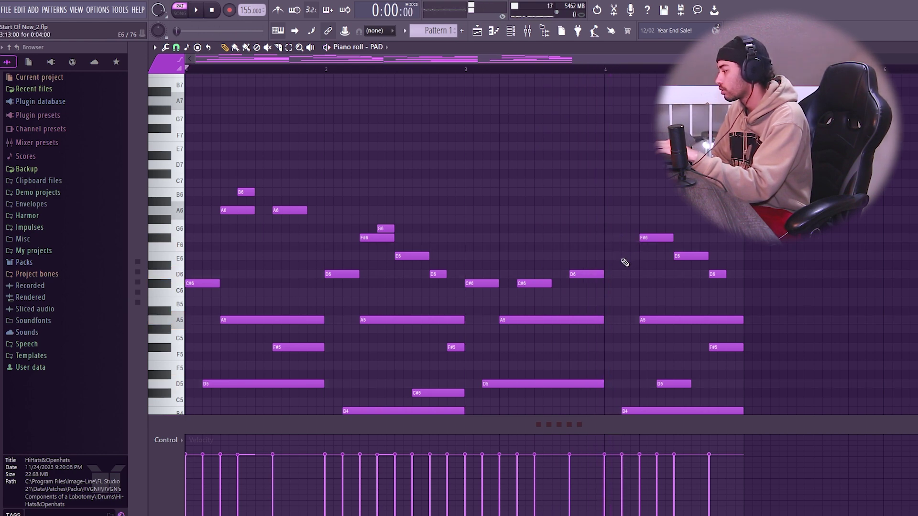
Add a short E6 before the F#6 in bar 4 and raise the short B6 in bar 1 to D7.
key("space")
left_click_drag(653, 257, 634, 259)
key("space")
key("space")
key("space")
key("space")
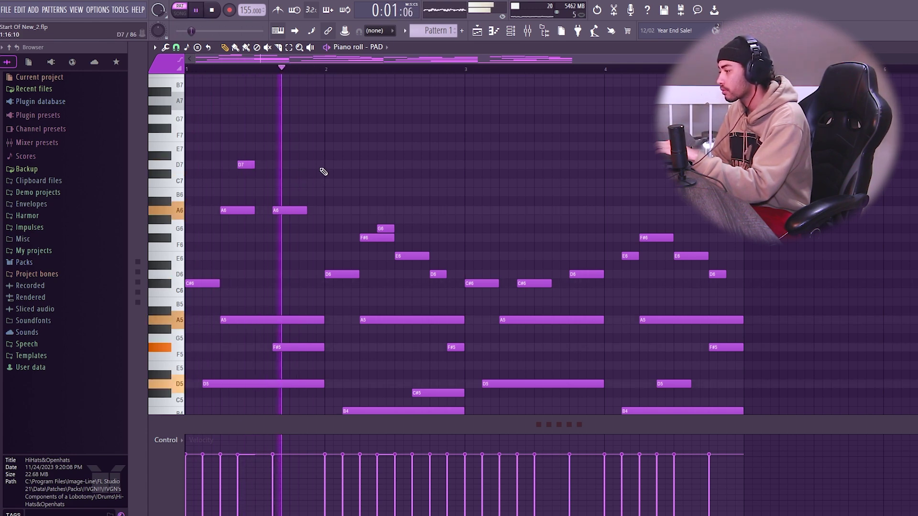
Add a short D7 at the end of bar 1 and try a B6 above the G6 in bar 2.
key("space")
left_click(311, 165)
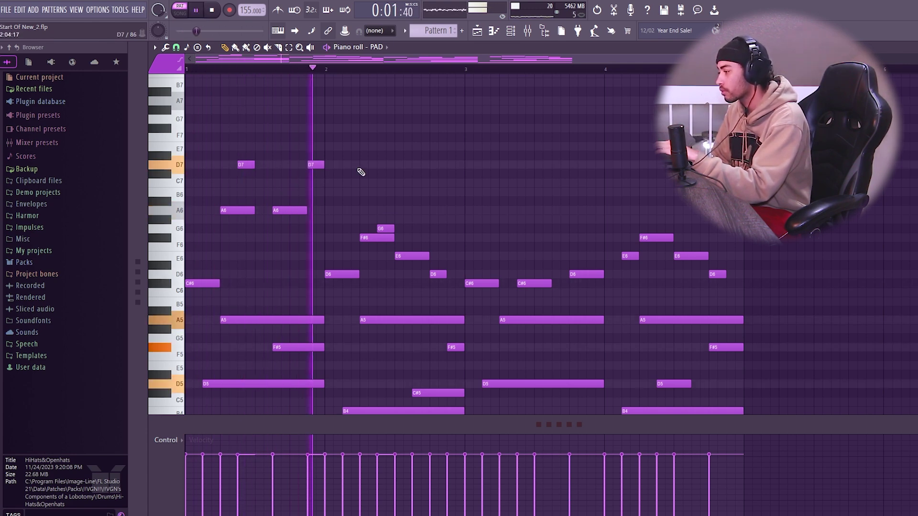
left_click(382, 192)
key("space")
key("space")
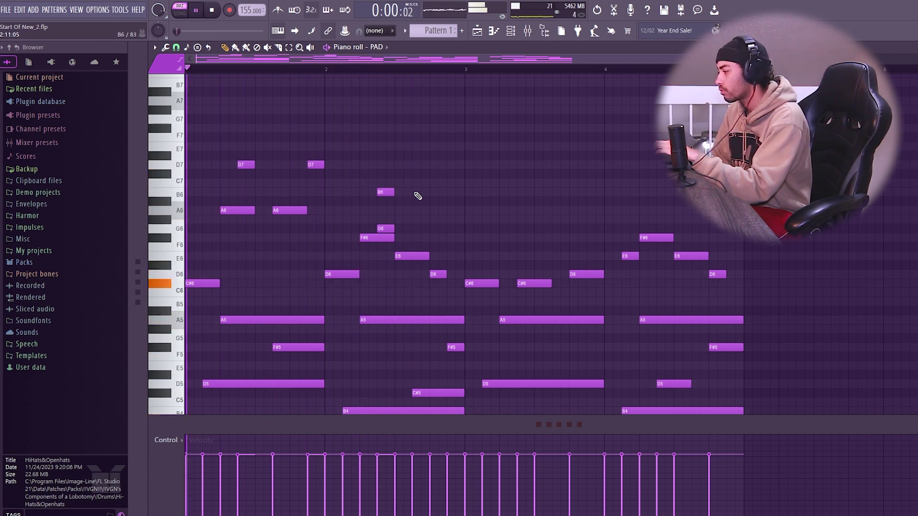
Delete the B6 in bar 2, halve the length of the G6 below it, and add a short C#6 at the end of bar 4.
right_click(386, 192)
left_click_drag(395, 227, 386, 228)
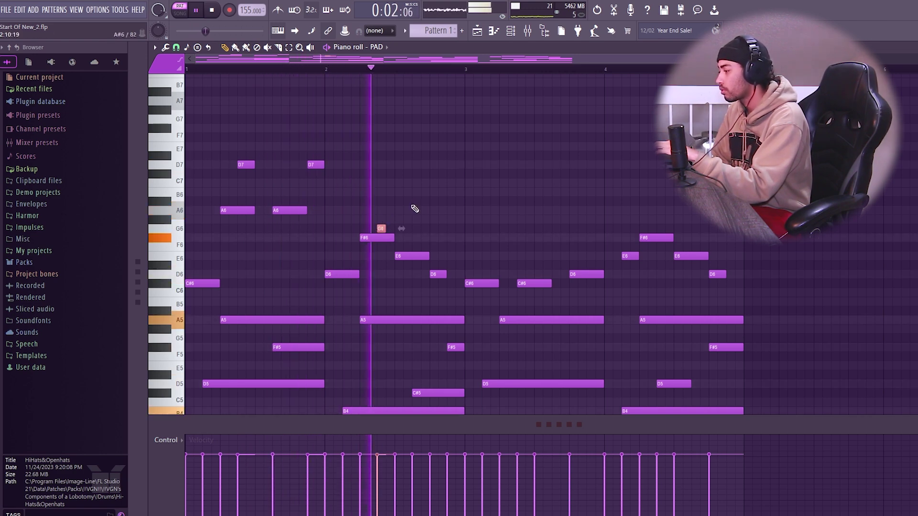
scroll(540, 239, "down", 2)
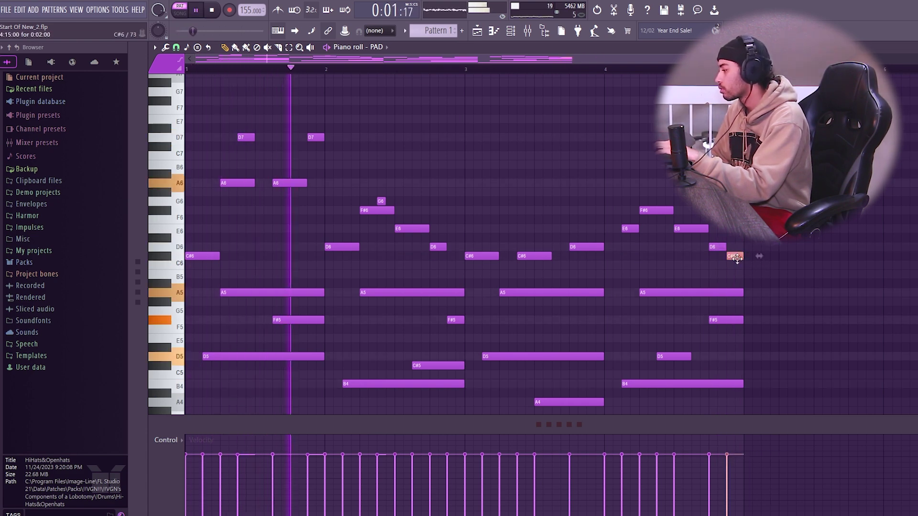
Lower both D7 notes in bar 1 to B6 and add short E6 accents above the second C#6 and the D6 in bar 3.
left_click_drag(332, 126, 247, 166)
left_click(281, 141, "ctrl")
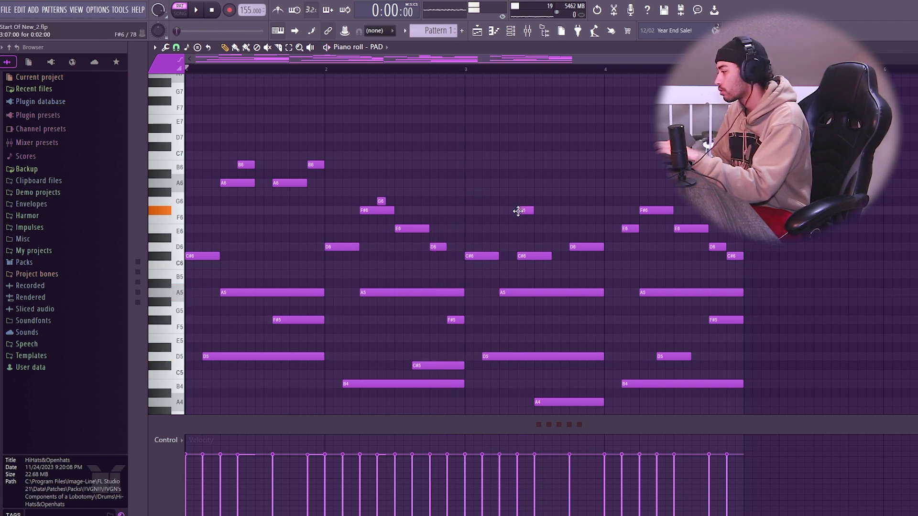
key("space")
left_click_drag(521, 231, 592, 235)
left_click(585, 232)
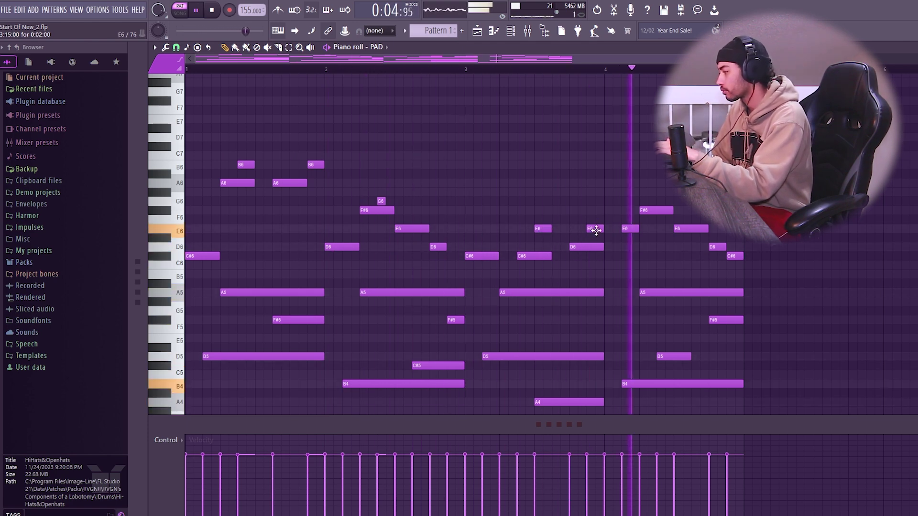
Raise the short E6 above the second C#6 in bar 3 to A6, keeping the other E6 above the D6.
left_click_drag(601, 217, 536, 242)
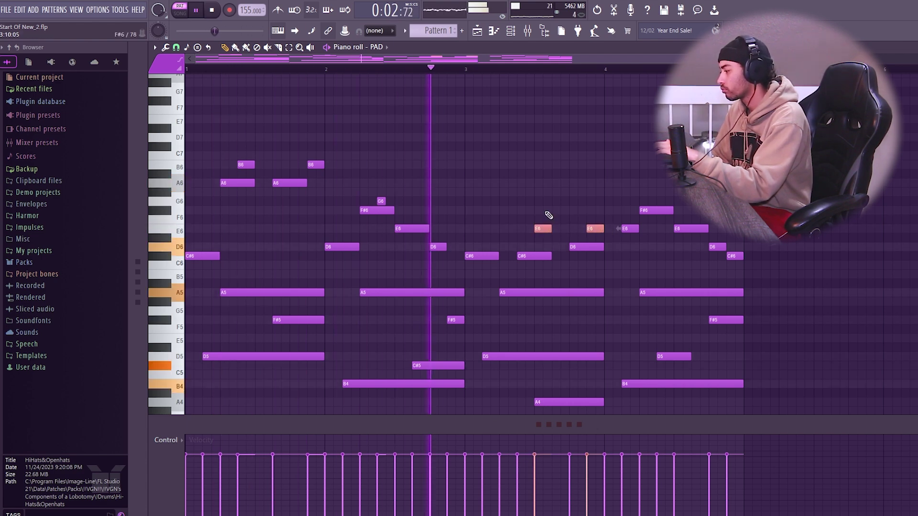
left_click_drag(594, 228, 587, 184)
right_click(595, 193)
left_click_drag(540, 228, 592, 237)
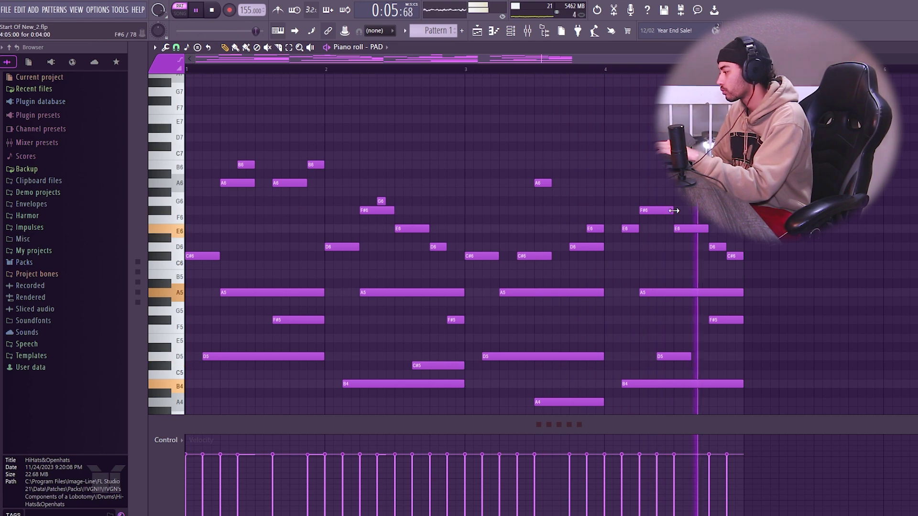
key("space")
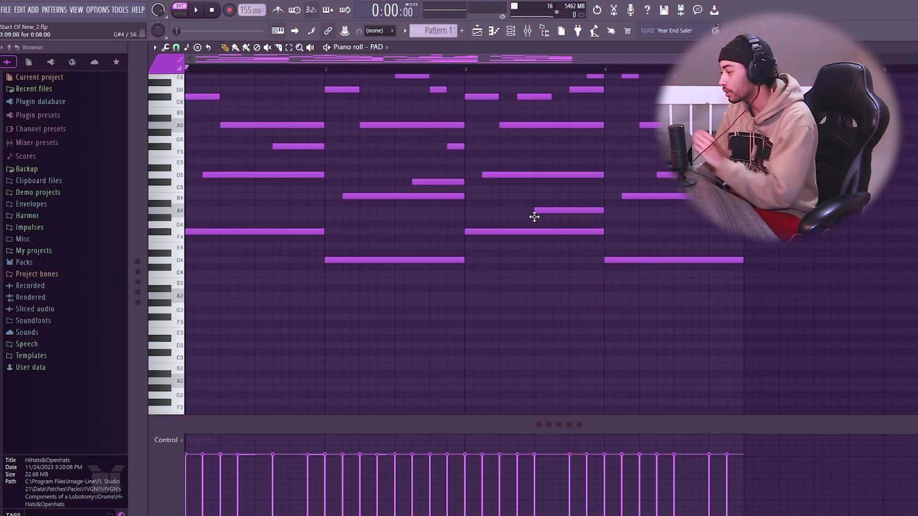
Try short low notes A3, F#3, E3 and F#3 beneath the chords in bars 1 and 2, and delete them all.
scroll(375, 272, "down", 4)
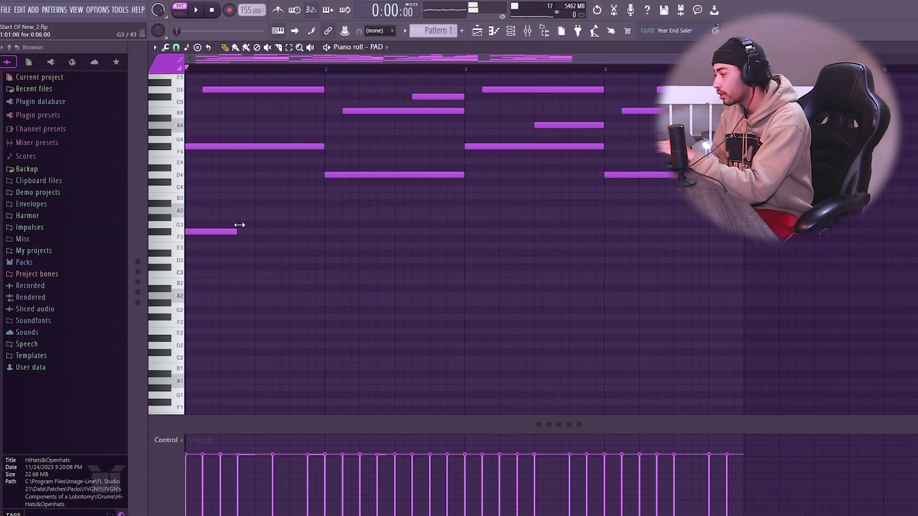
key("space")
key("space")
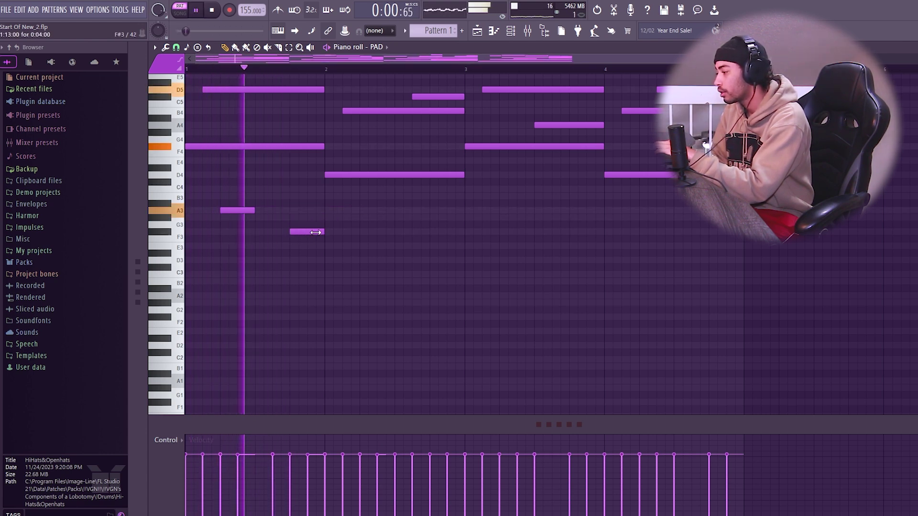
right_click(363, 253)
key("space")
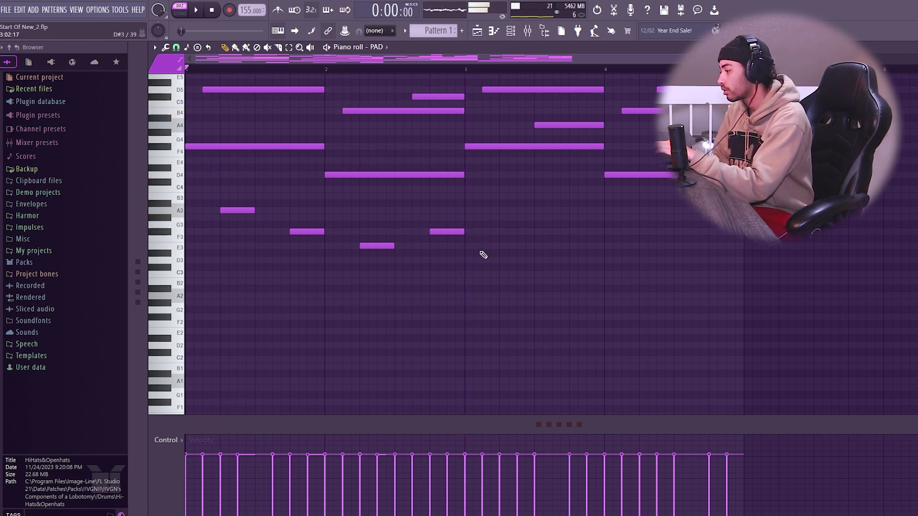
left_click_drag(479, 276, 186, 195)
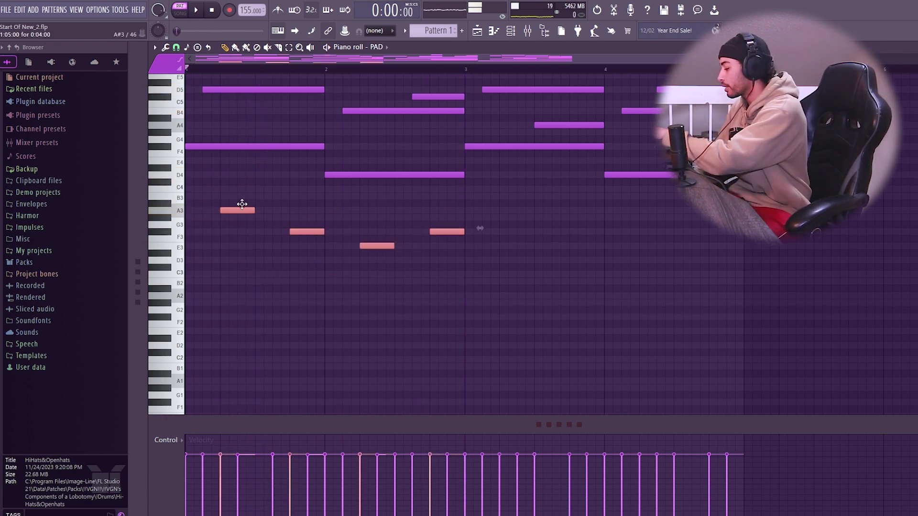
key("Delete")
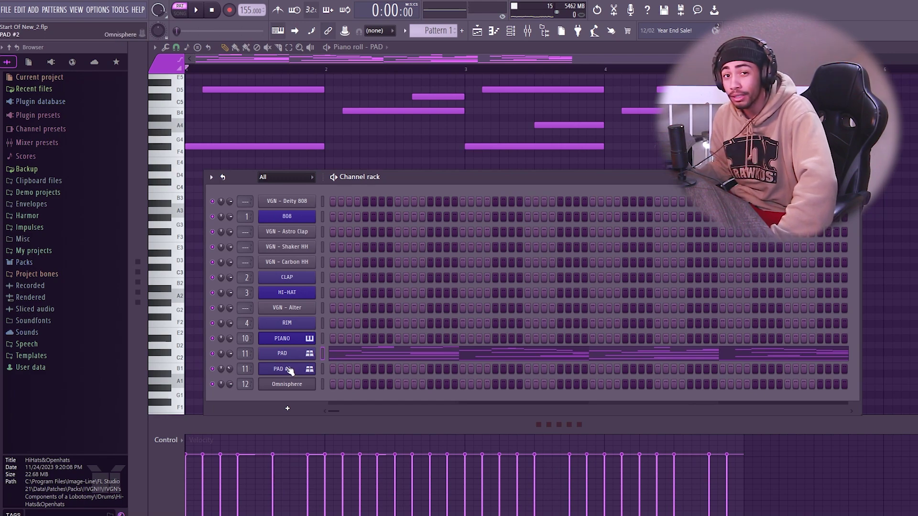
Copy the PAD channel's notes and paste them into the PAD #2 channel.
right_click(291, 356)
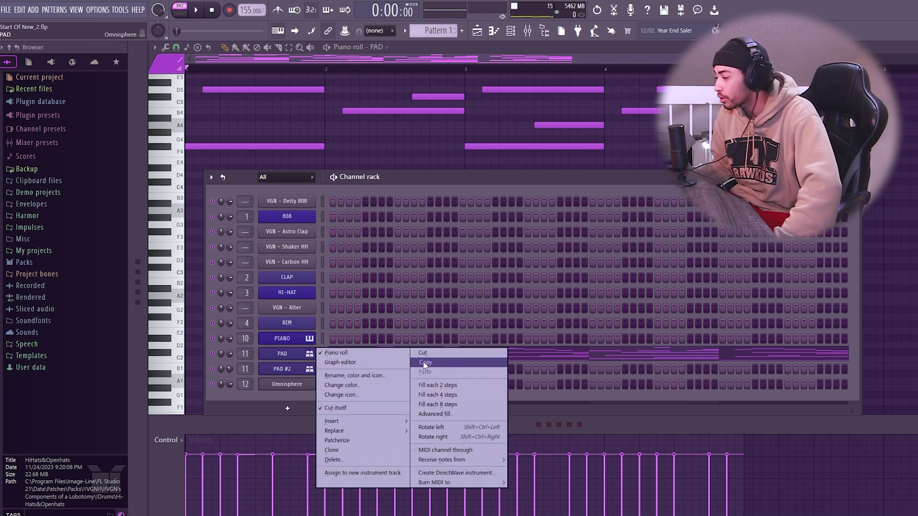
left_click(438, 365)
right_click(311, 366)
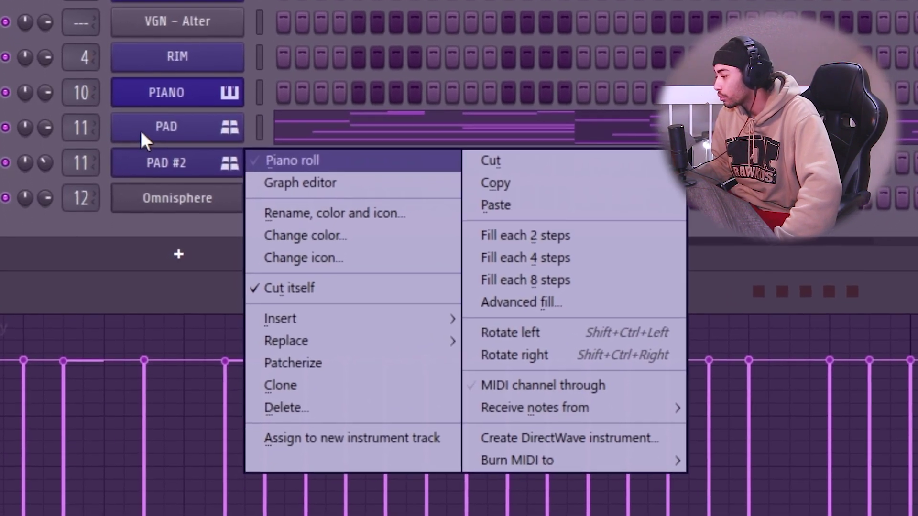
right_click(145, 149)
left_click(489, 167)
right_click(193, 146)
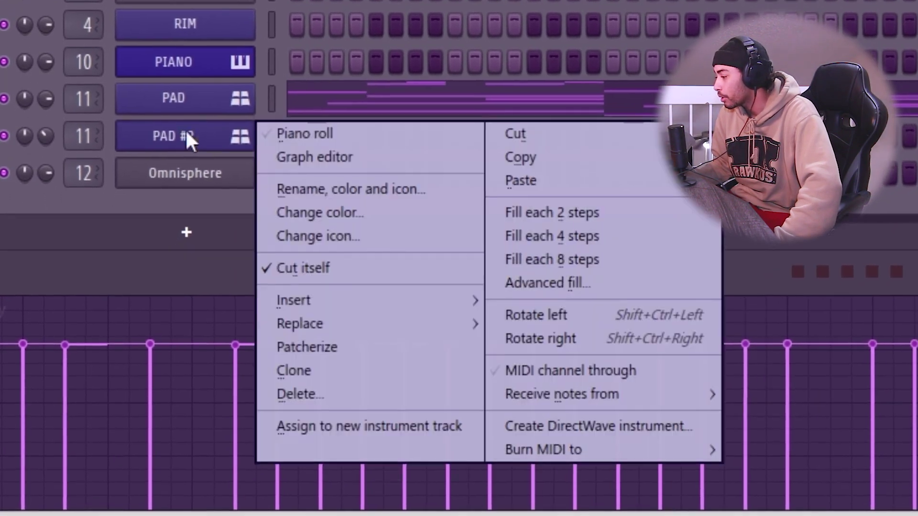
left_click(592, 199)
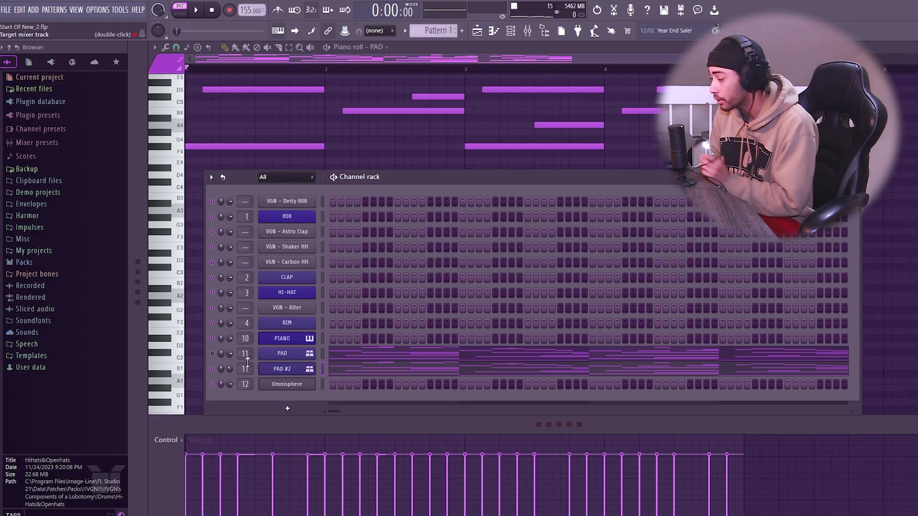
Play the pattern to hear PAD #2 alone and layered with PAD.
key("space")
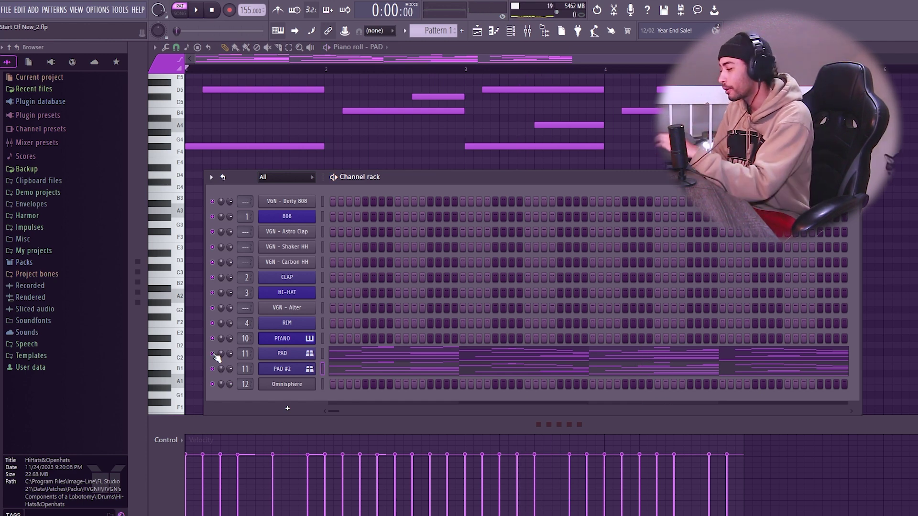
key("space")
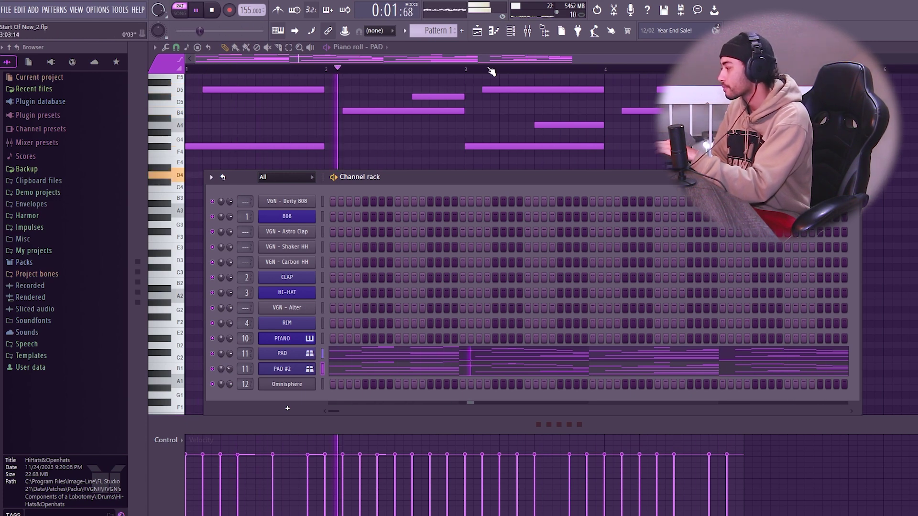
key("space")
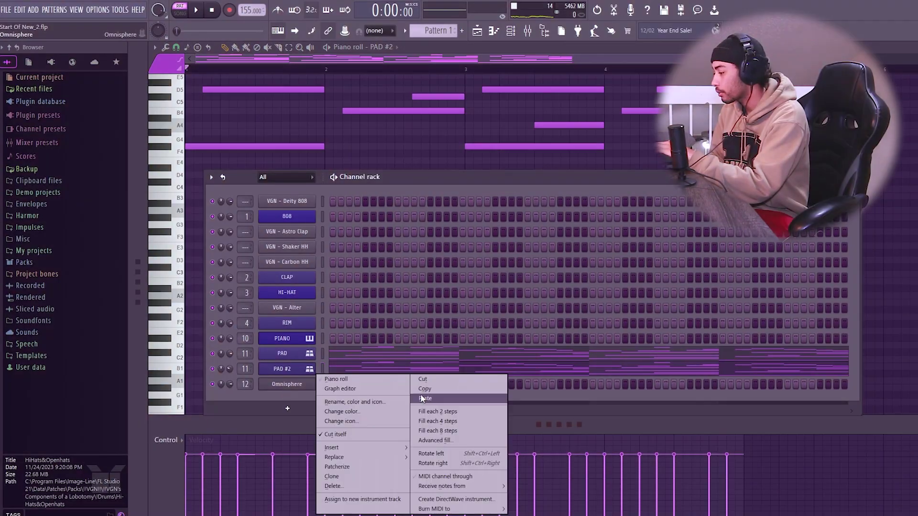
Paste the copied notes into the Omnisphere channel, mute both pads and open the Omnisphere notes in the piano roll.
left_click(422, 398)
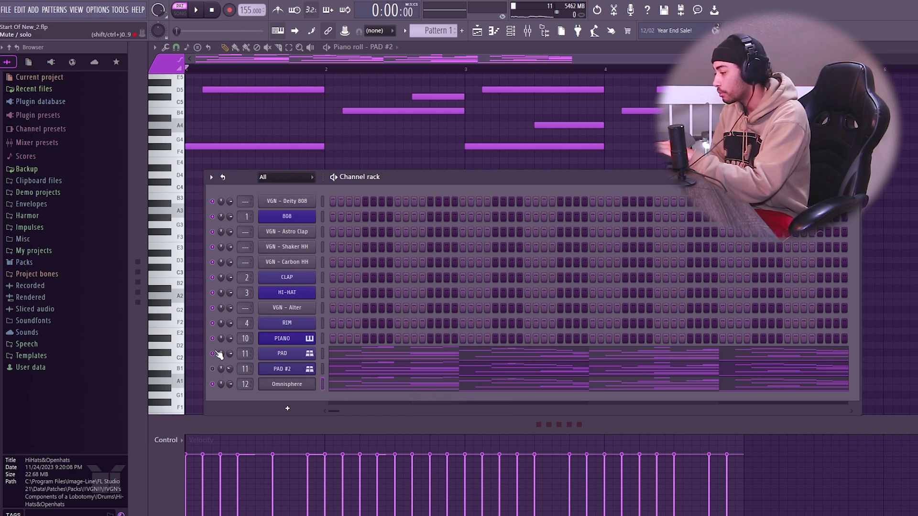
left_click(366, 386)
scroll(377, 304, "up", 6)
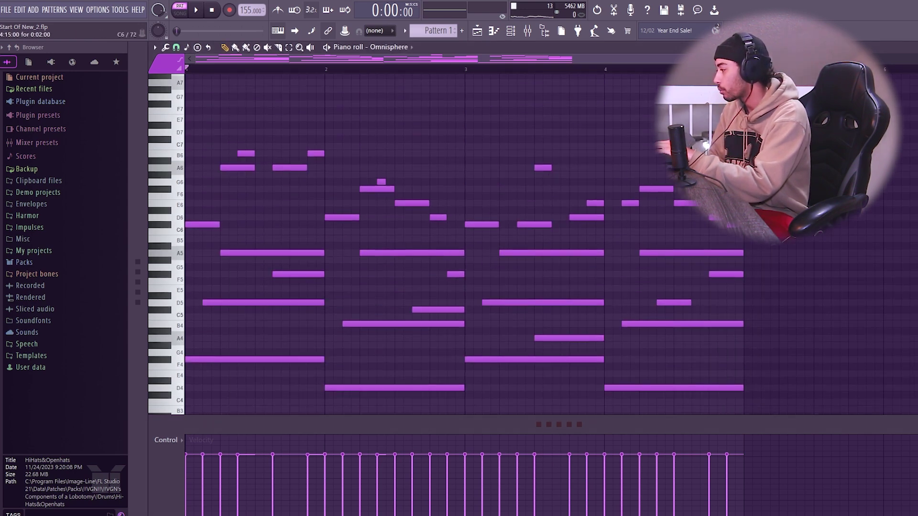
Delete Omnisphere's notes above A5 and the F#5 in bar 1, and extend the chord notes to fill the bars with continuous A5s.
key("alt+m")
right_click(303, 274)
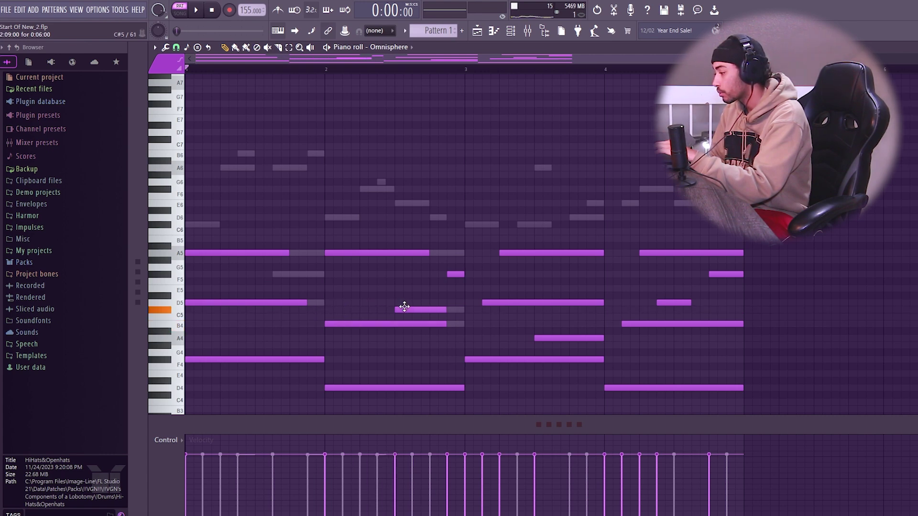
left_click_drag(444, 300, 443, 322)
left_click_drag(429, 253, 457, 250)
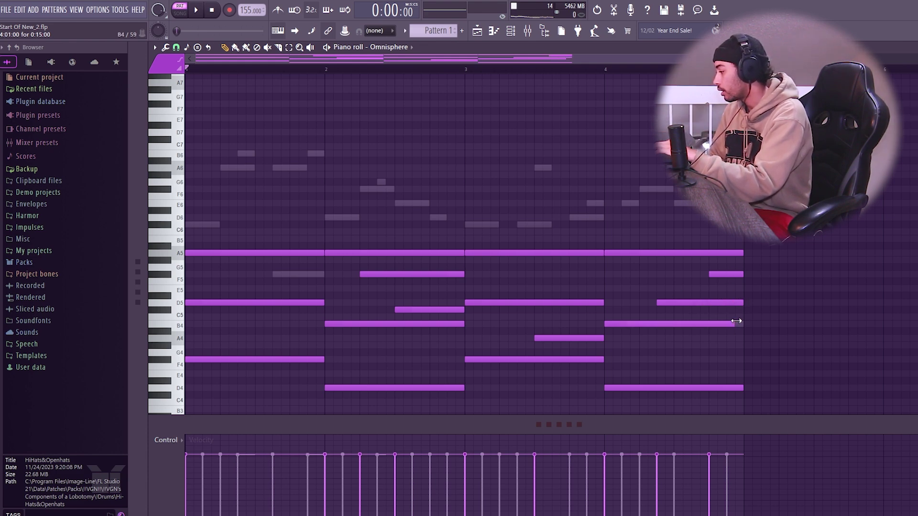
Play the Omnisphere part, transpose all its notes down one octave and bring up the channel rack.
scroll(693, 299, "down", 3)
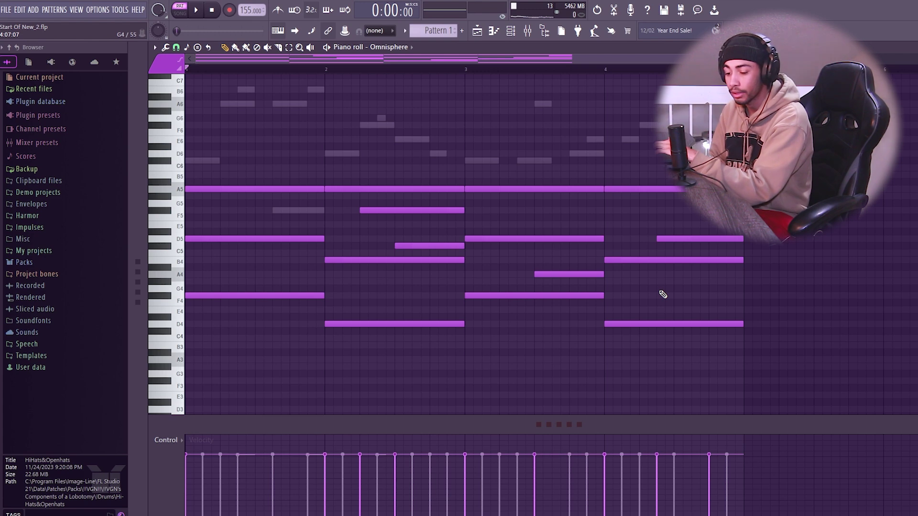
key("space")
scroll(385, 170, "up", 2)
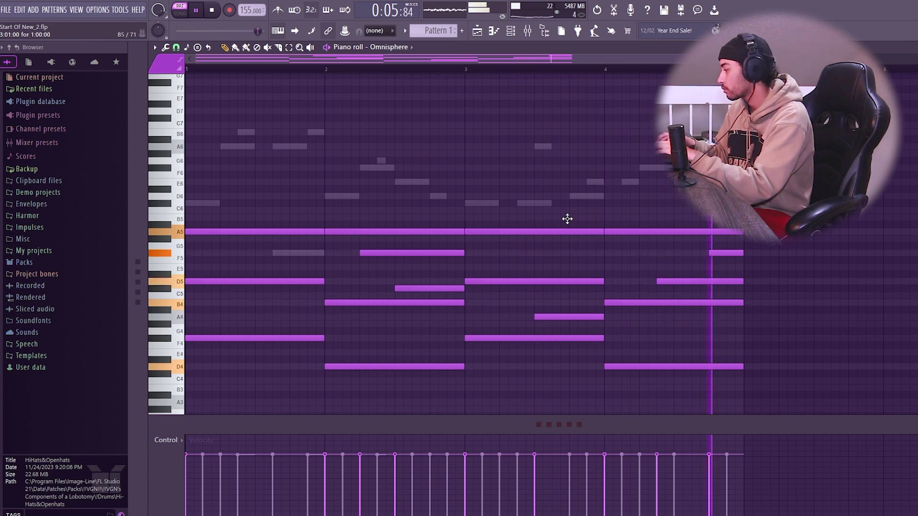
key("ctrl+Down")
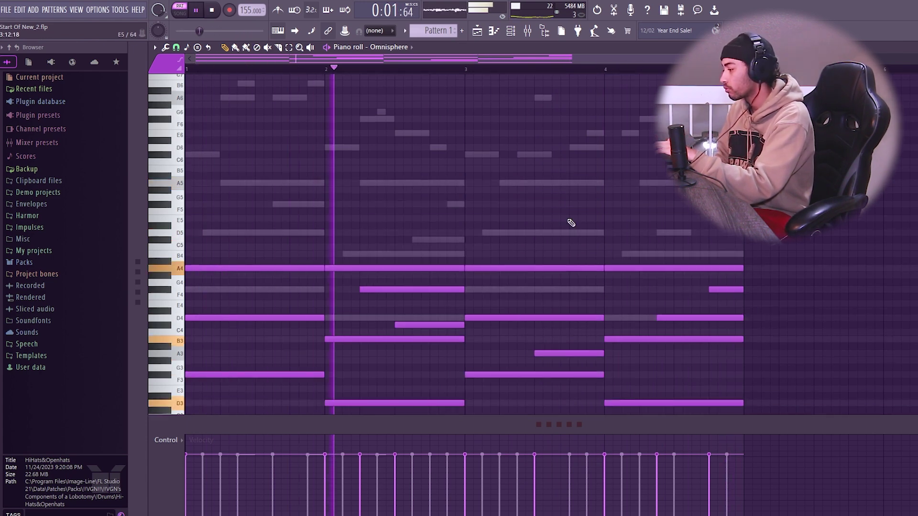
scroll(526, 225, "down", 3)
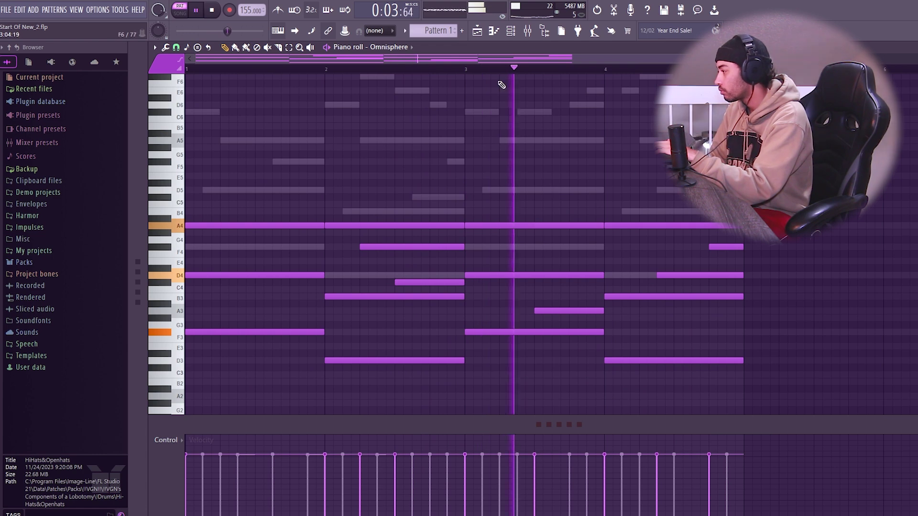
key("F6")
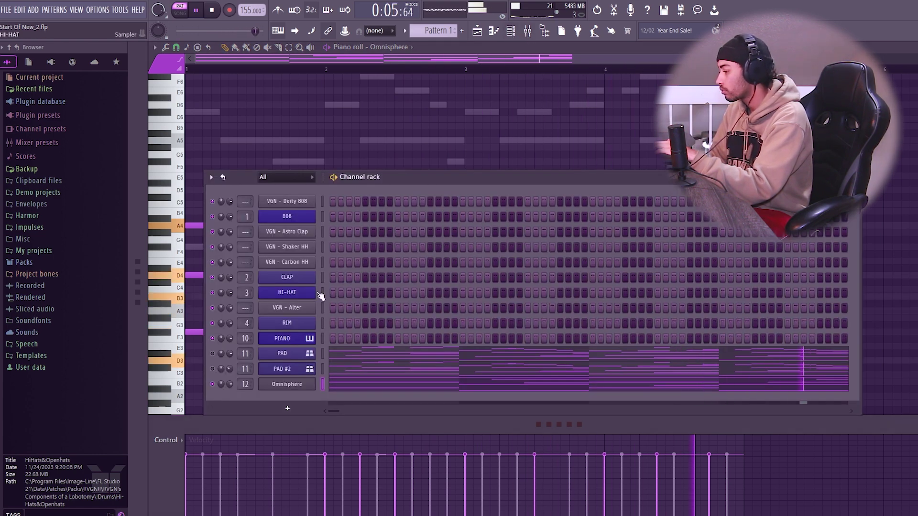